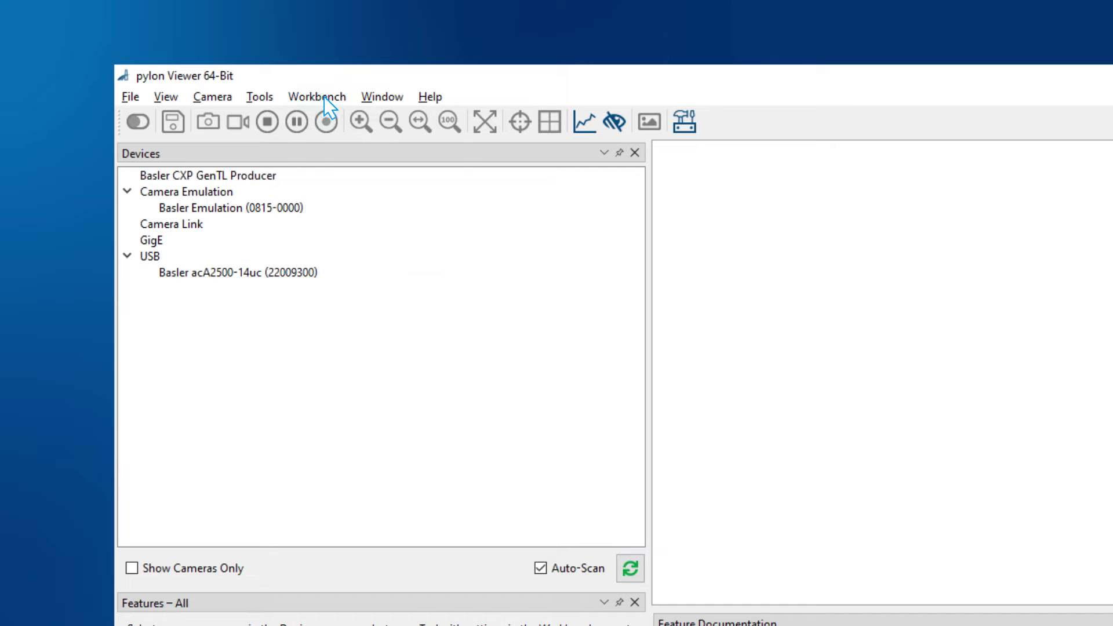
Step: Bring up the Workbench with the vTools list and a new, empty recipe
click(318, 97)
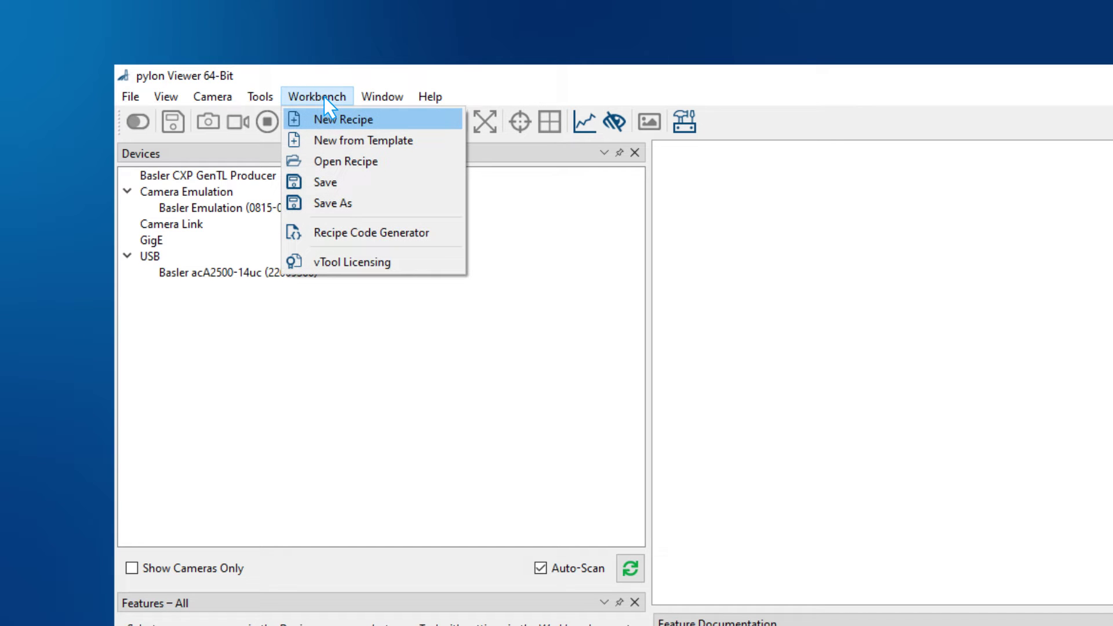
key(Escape)
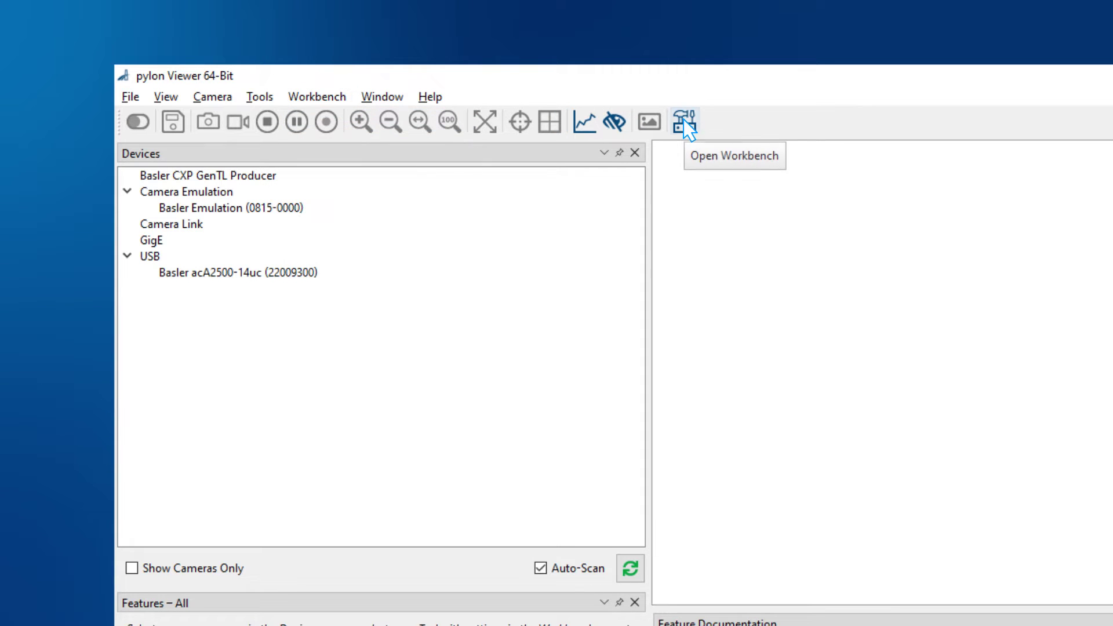
click(684, 122)
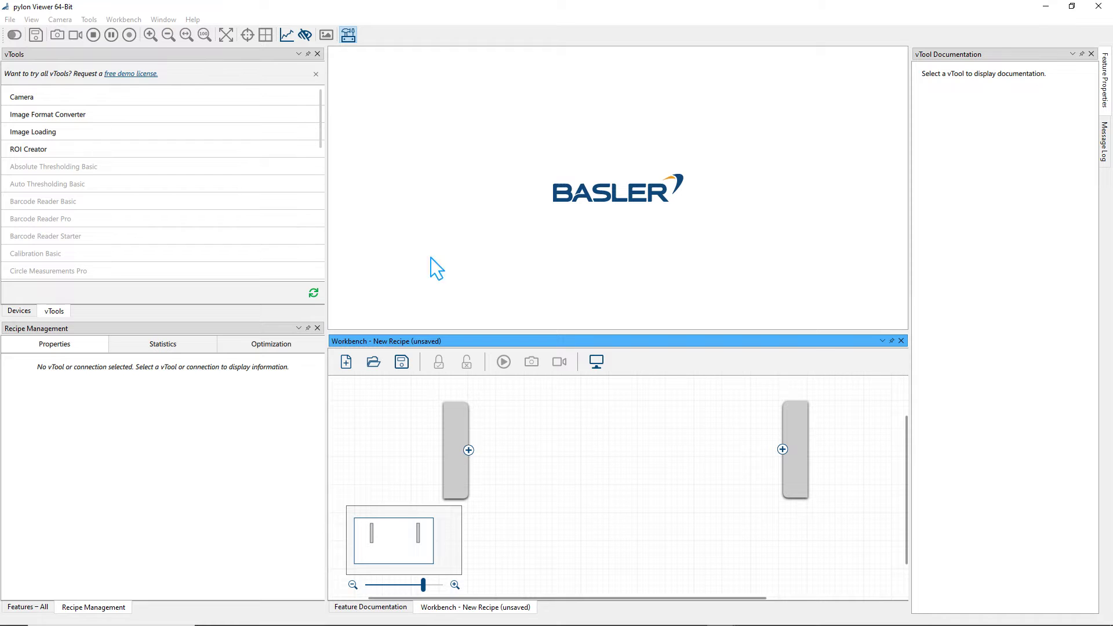
Step: Show the vTool Licensing help and review the Demo, Evaluation and Runtime license sections
click(193, 20)
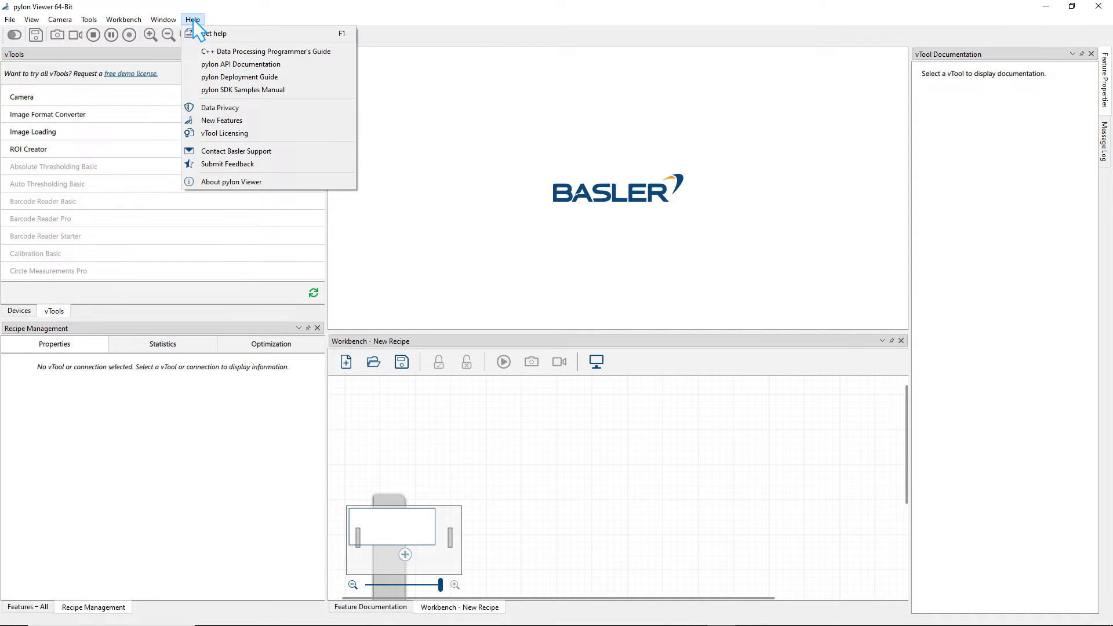
click(226, 134)
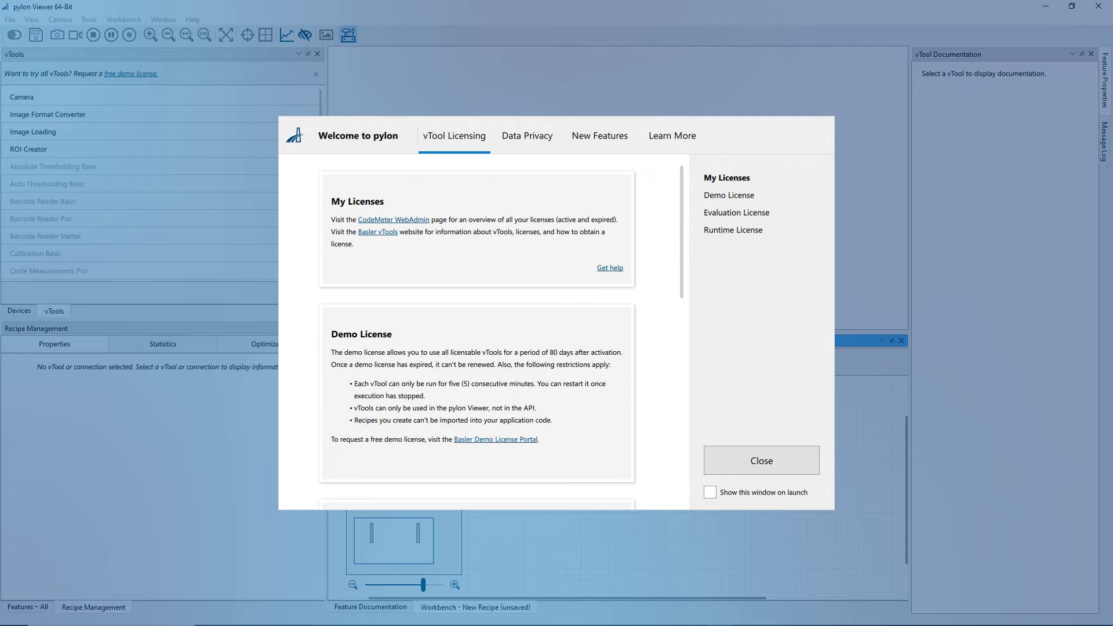
click(729, 195)
click(736, 212)
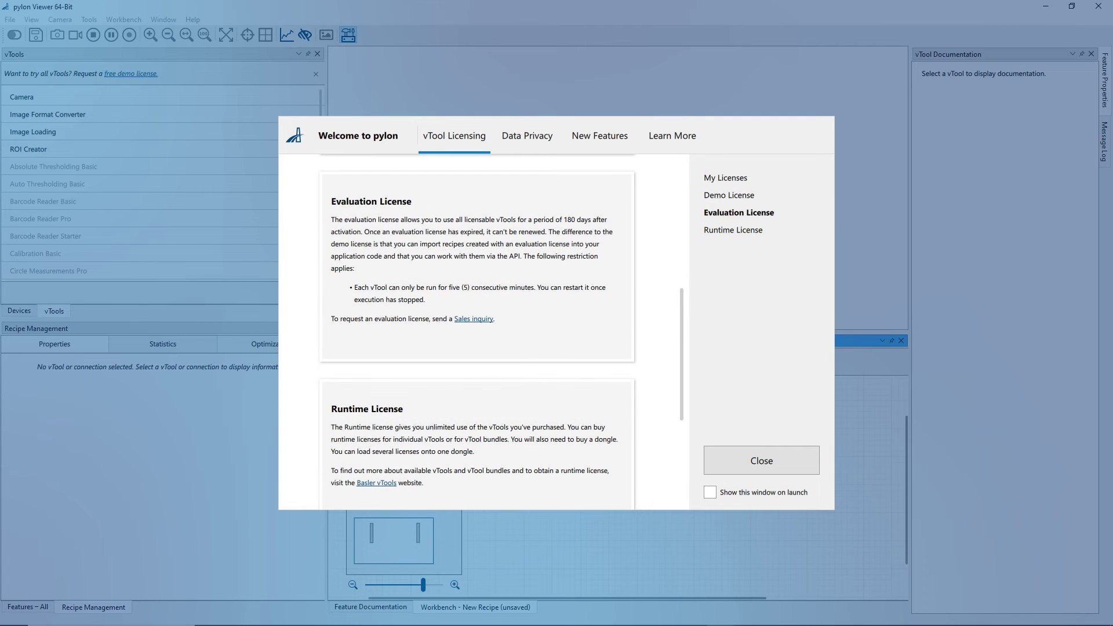
click(734, 229)
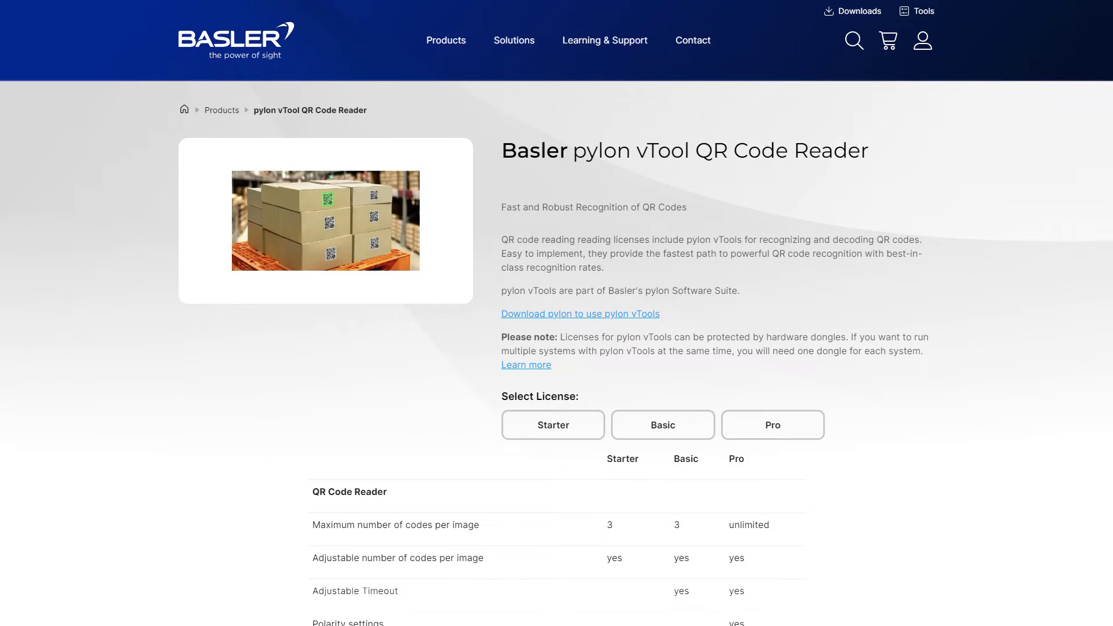
Step: Compare the QR Code Reader's Starter, Basic and Pro licenses, ending on Pro
click(553, 425)
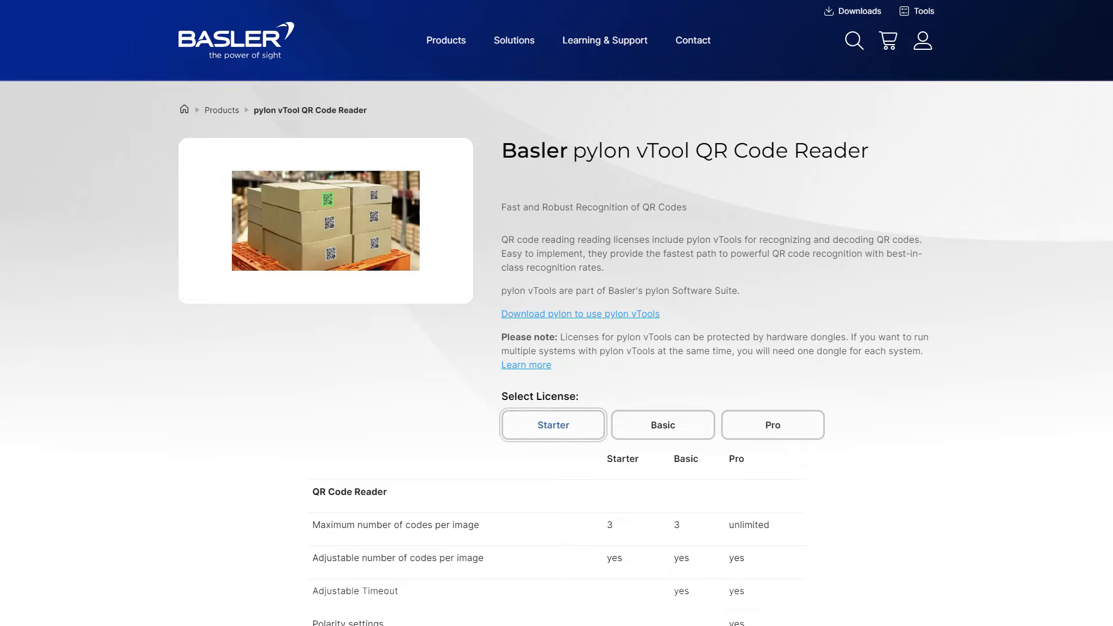
click(663, 425)
click(772, 425)
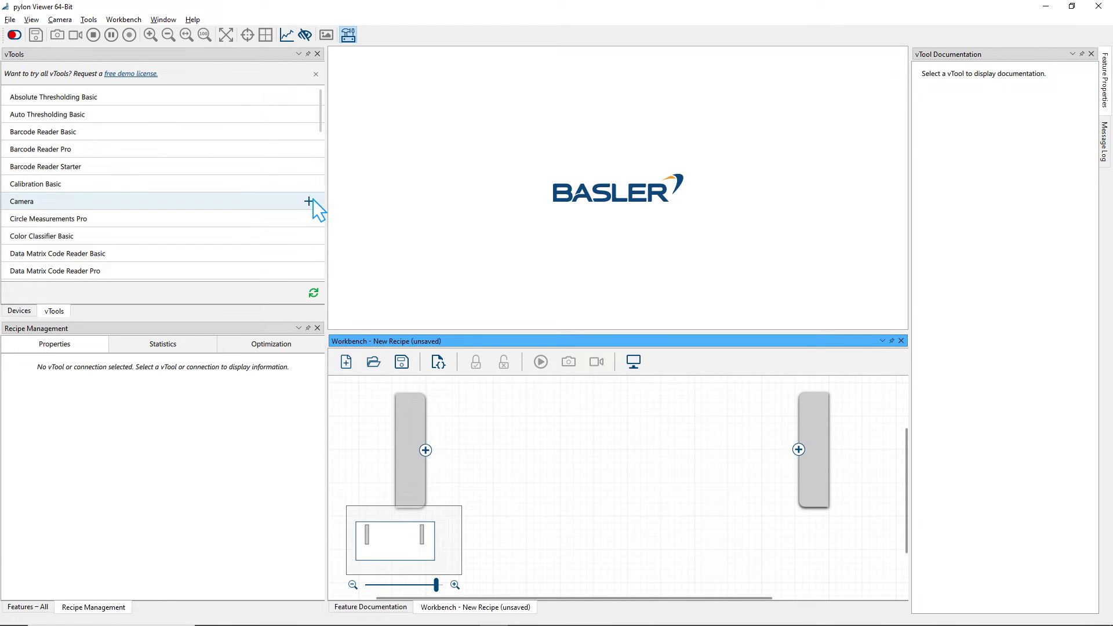
Step: Add a Camera vTool to the recipe and test-run it to see the live code card image
double_click(610, 455)
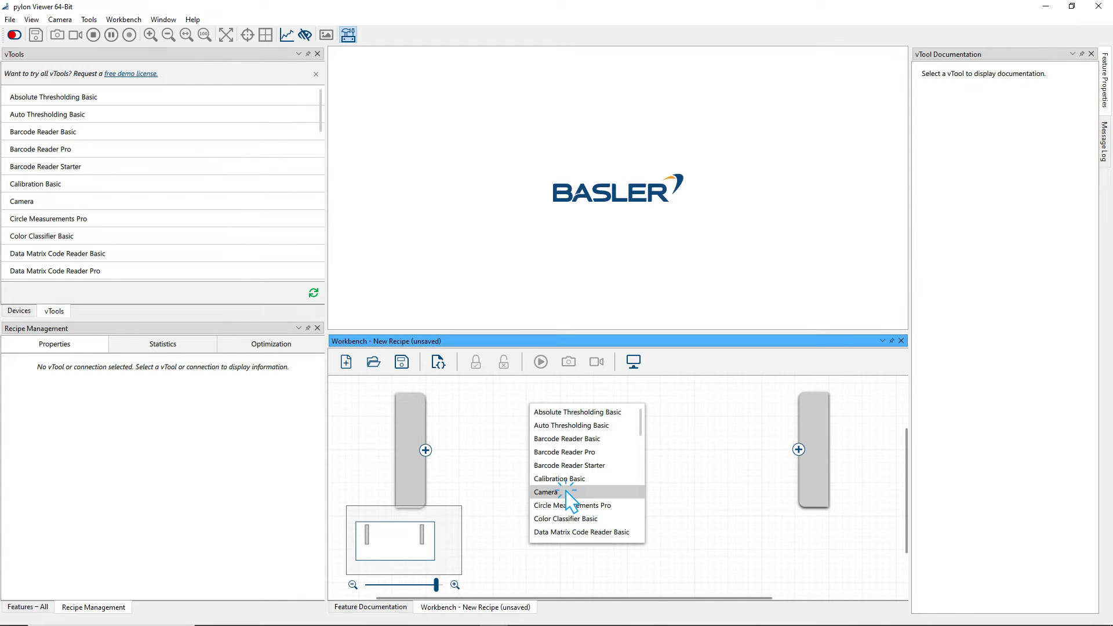
click(566, 491)
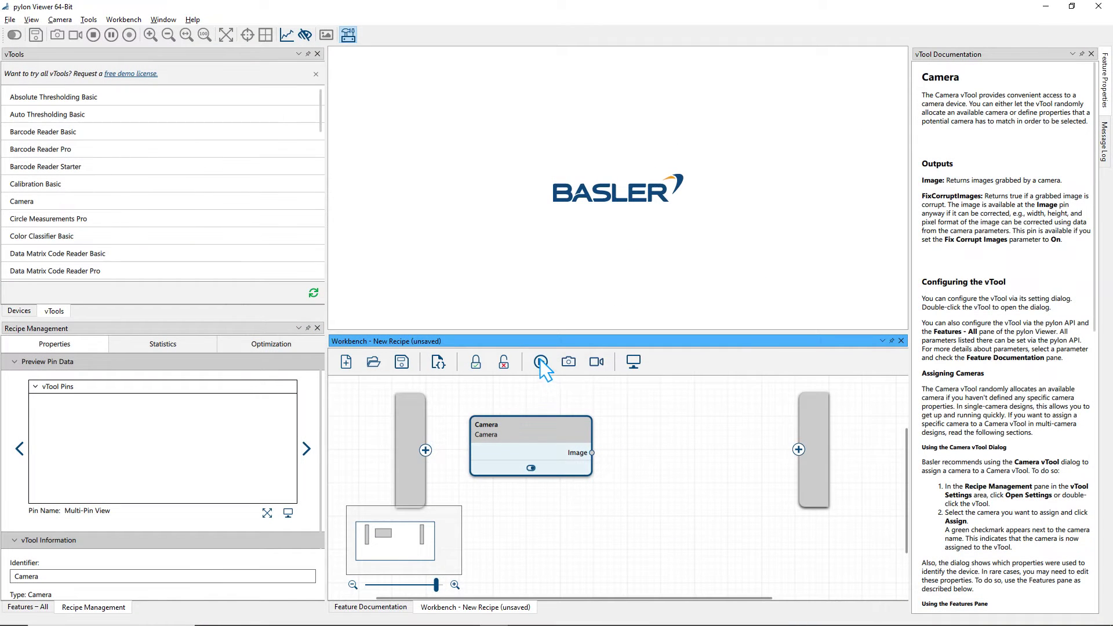
click(542, 364)
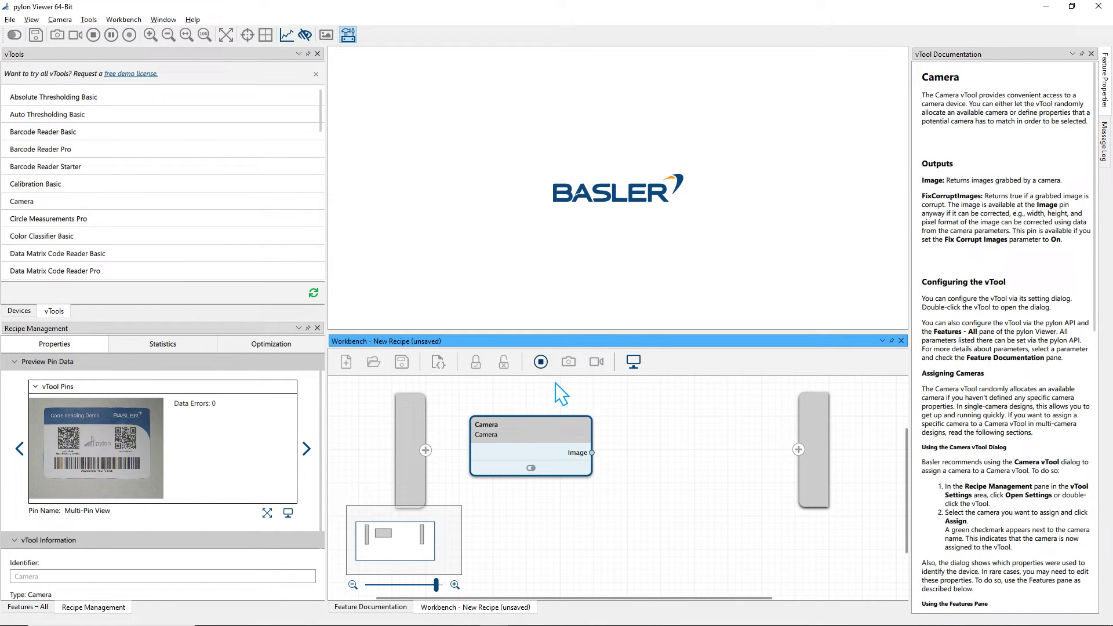
click(541, 363)
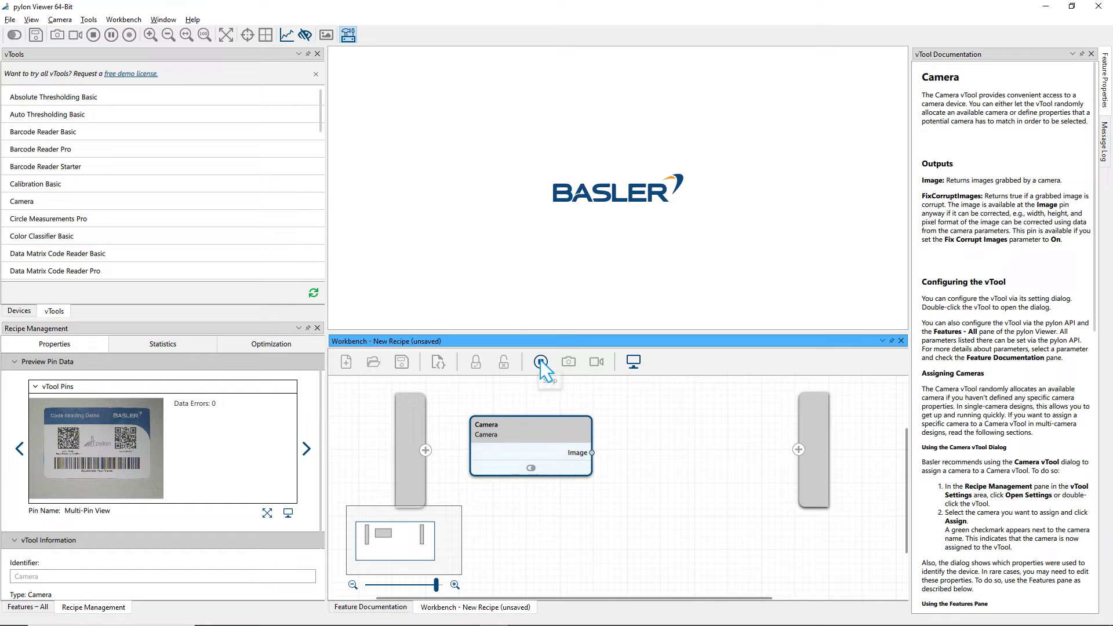
Step: Add a QR Code Reader Basic vTool, feed it the Camera's Image output, and open its settings
double_click(704, 449)
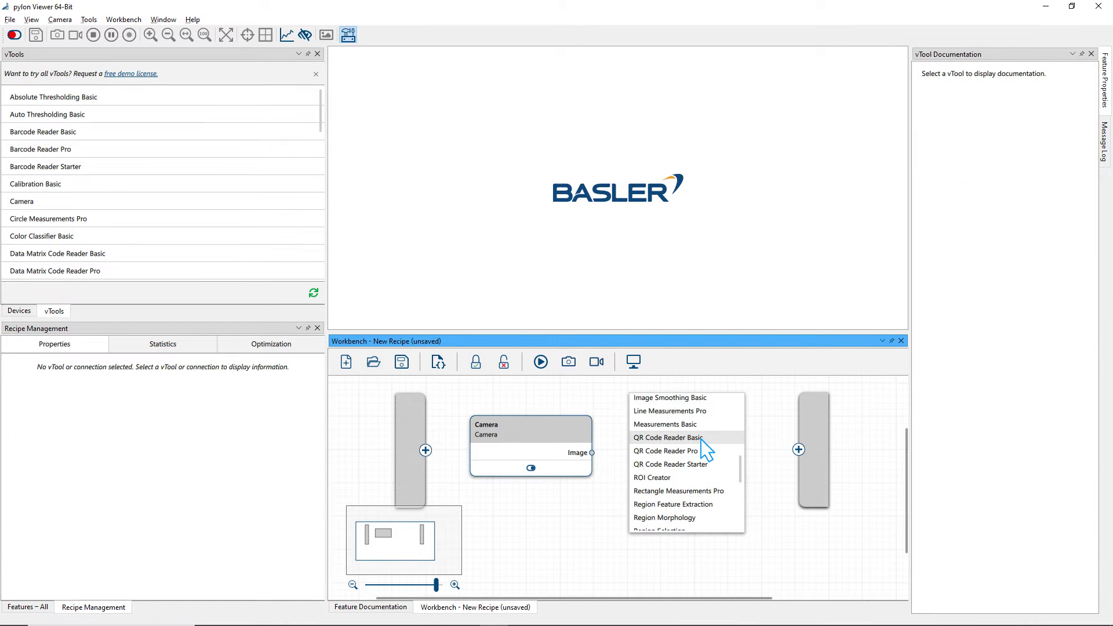
click(702, 438)
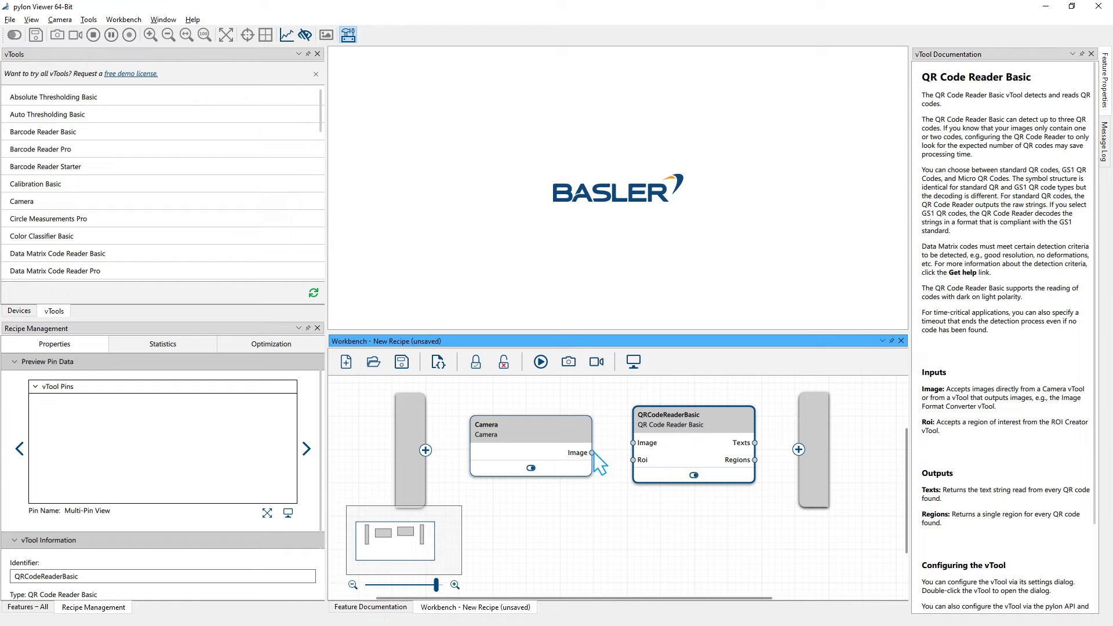
drag(592, 452, 635, 444)
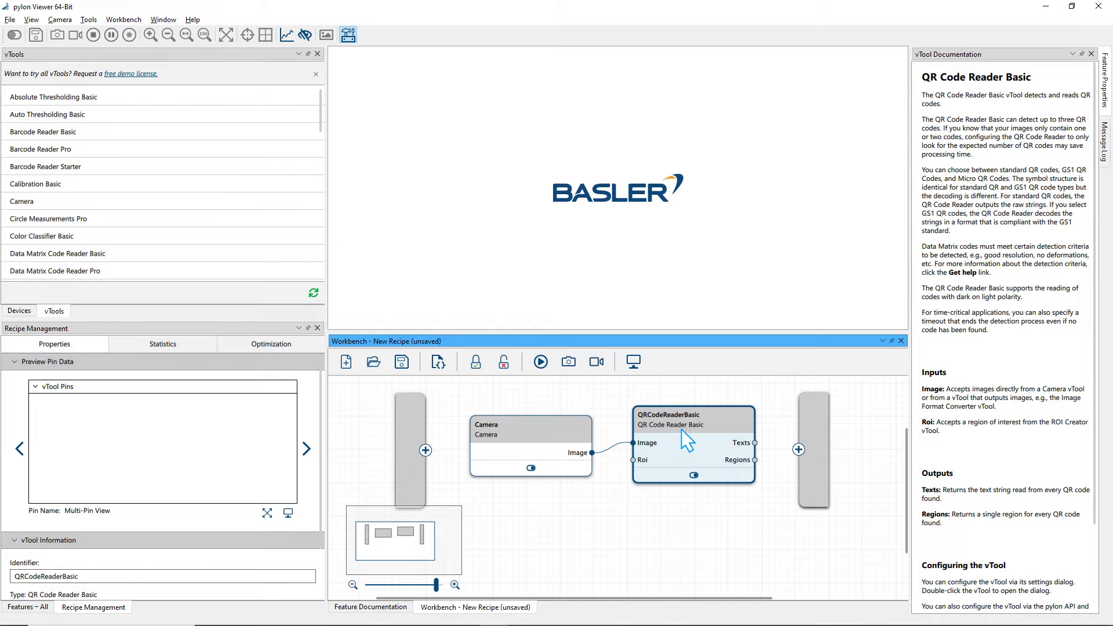
double_click(713, 422)
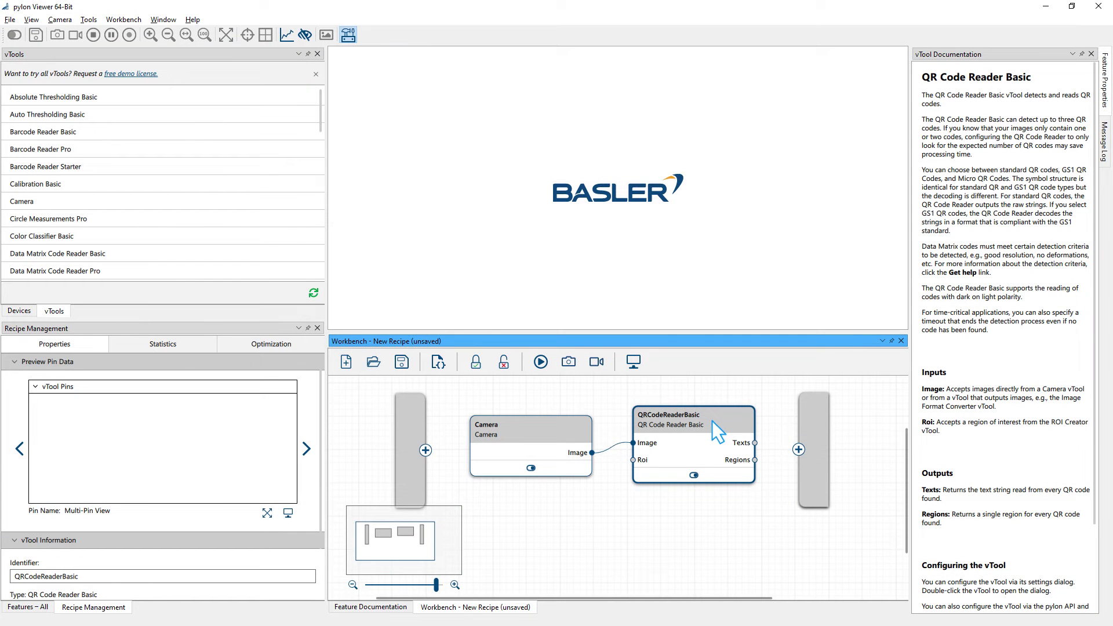
Step: Show the reader's Texts pin in a pin data view, run the recipe, and fit the image
click(633, 362)
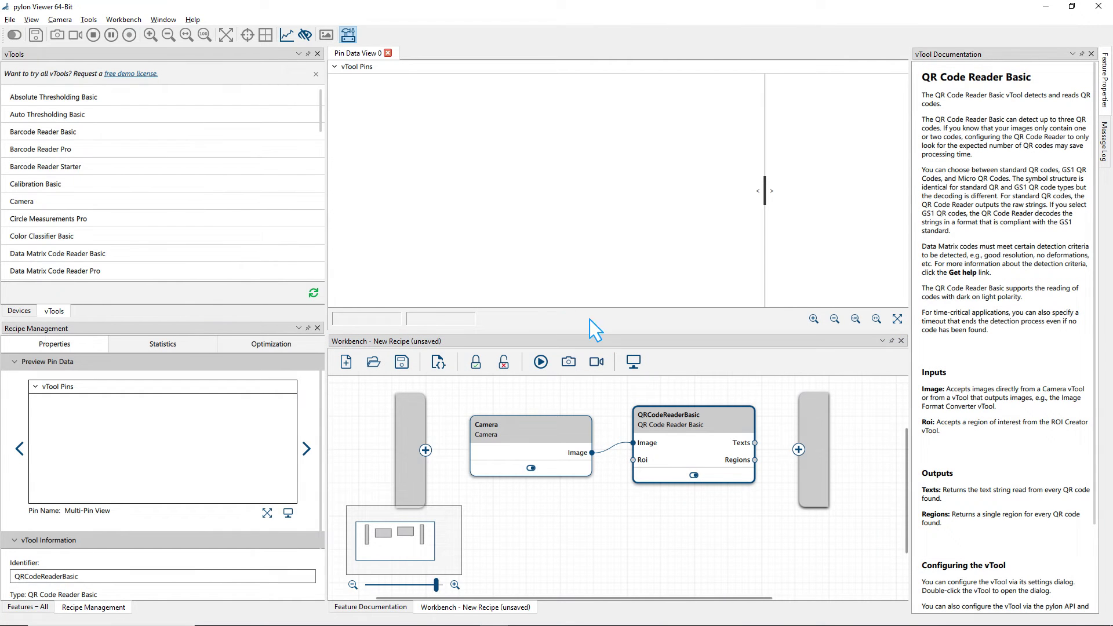
click(336, 66)
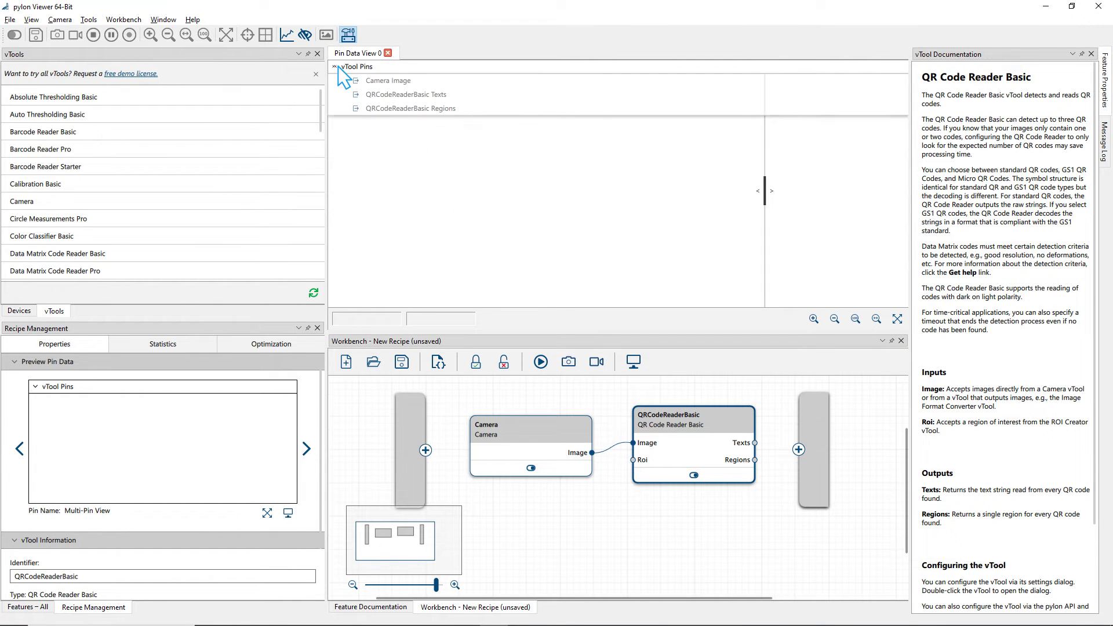
click(345, 97)
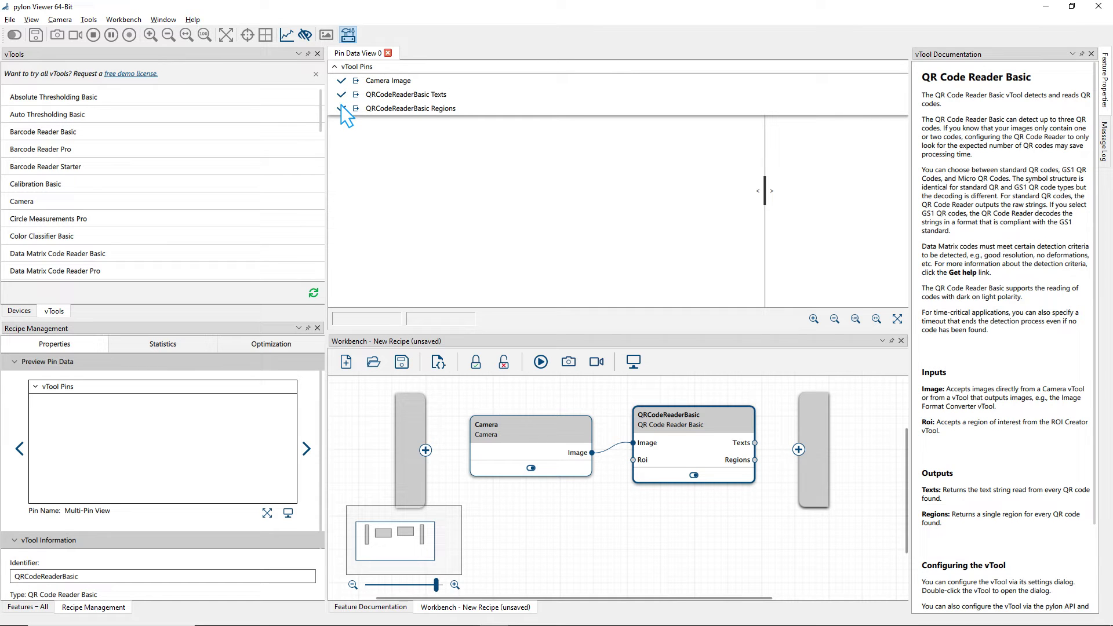
click(540, 362)
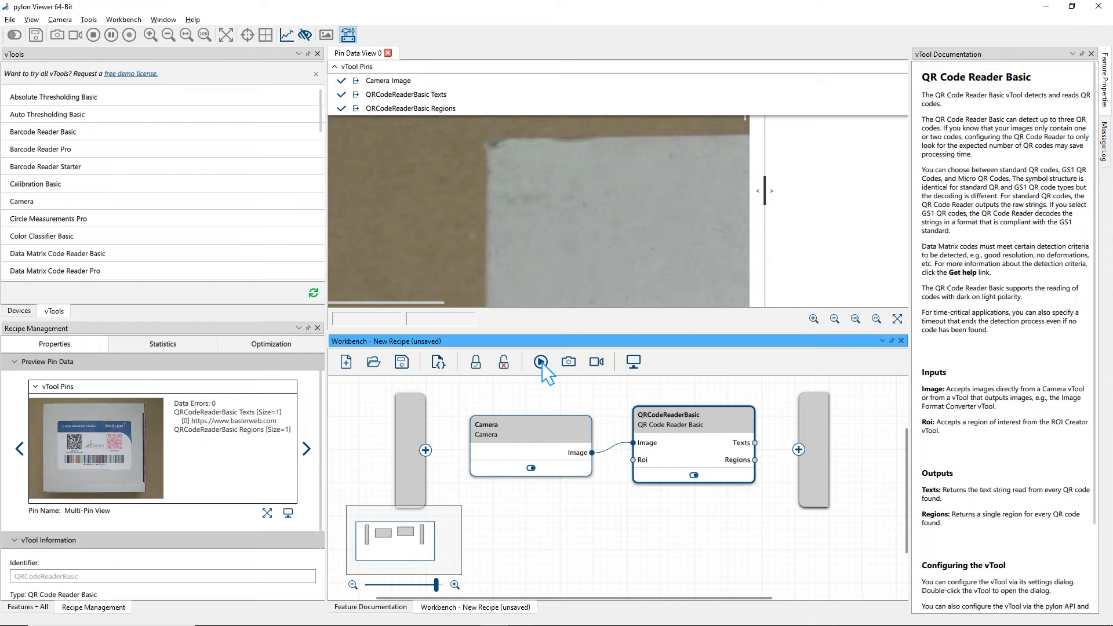
click(876, 319)
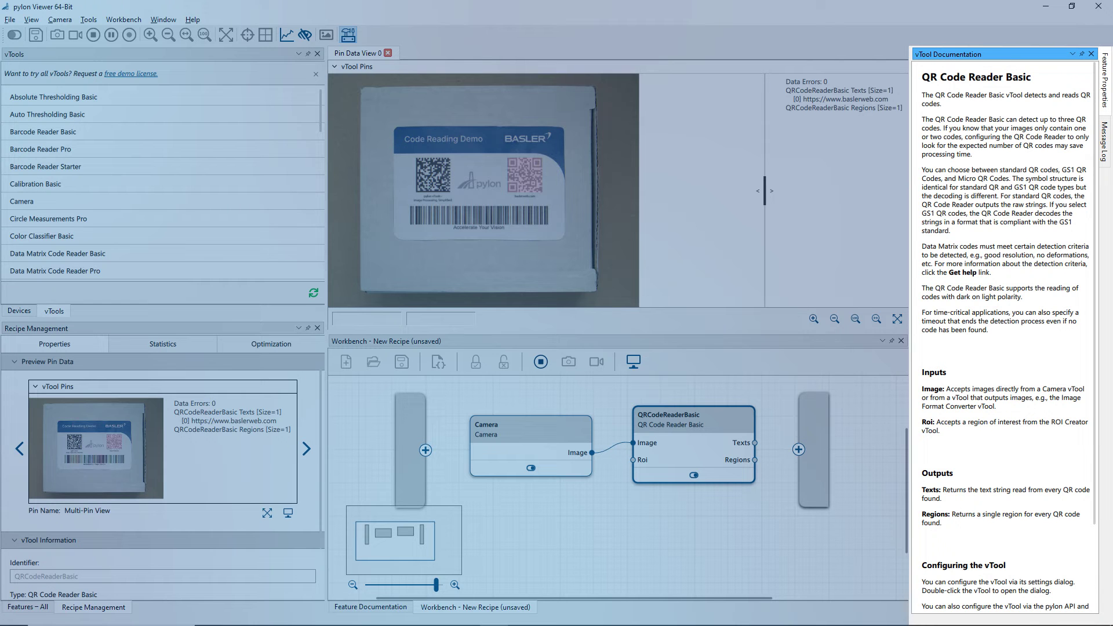
Step: Open the QR Code Reader online help and scroll through its Starter, Basic and Pro comparison
scroll(1003, 336, down, 4)
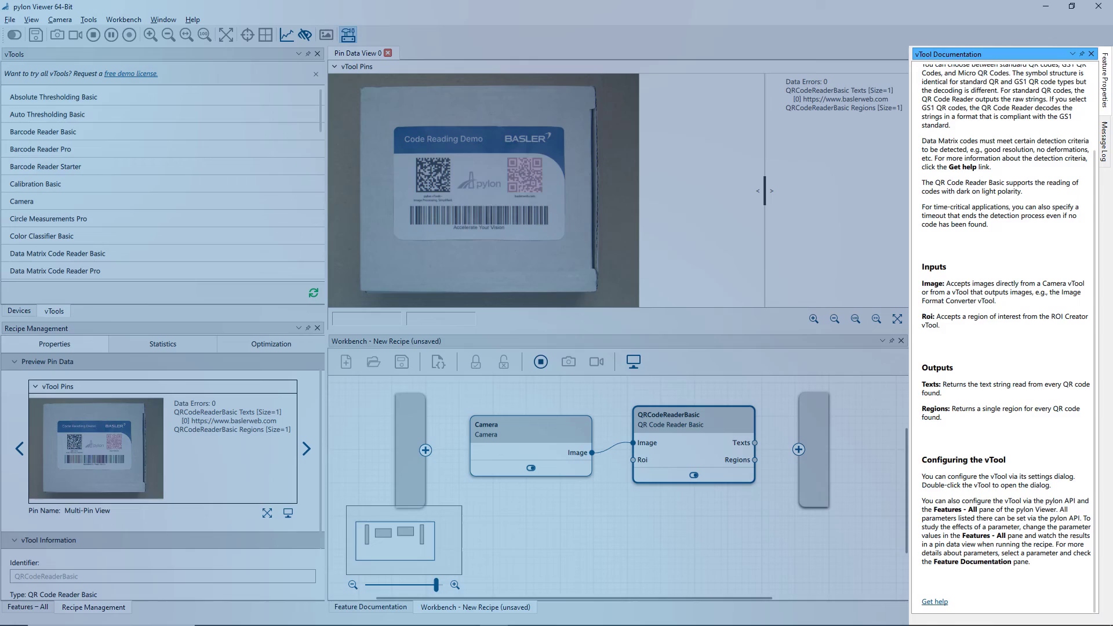
click(935, 602)
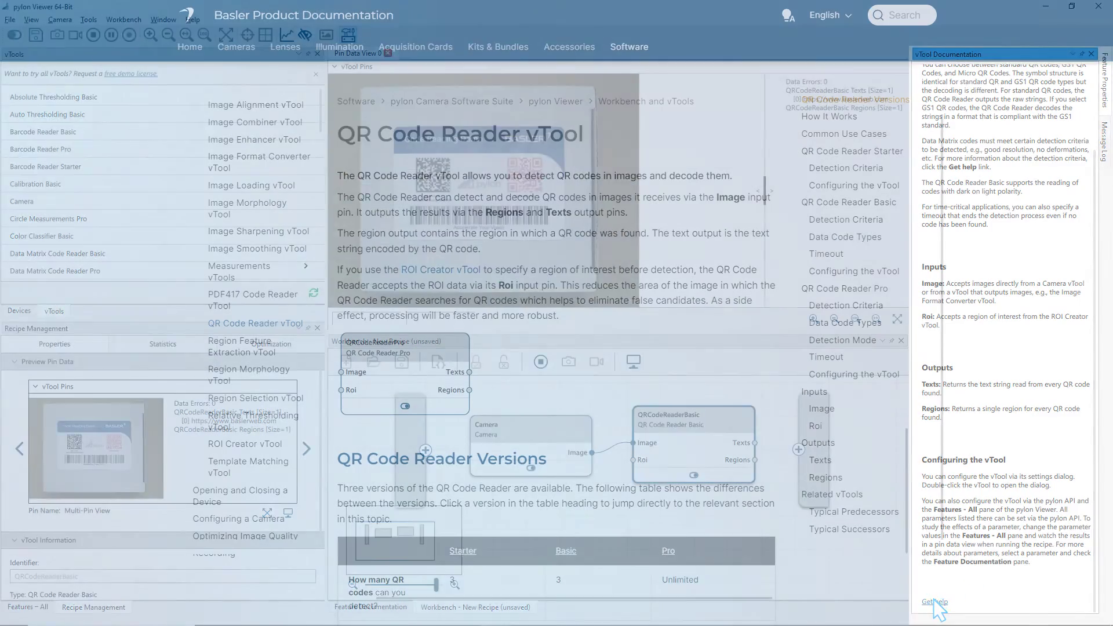
scroll(556, 313, down, 20)
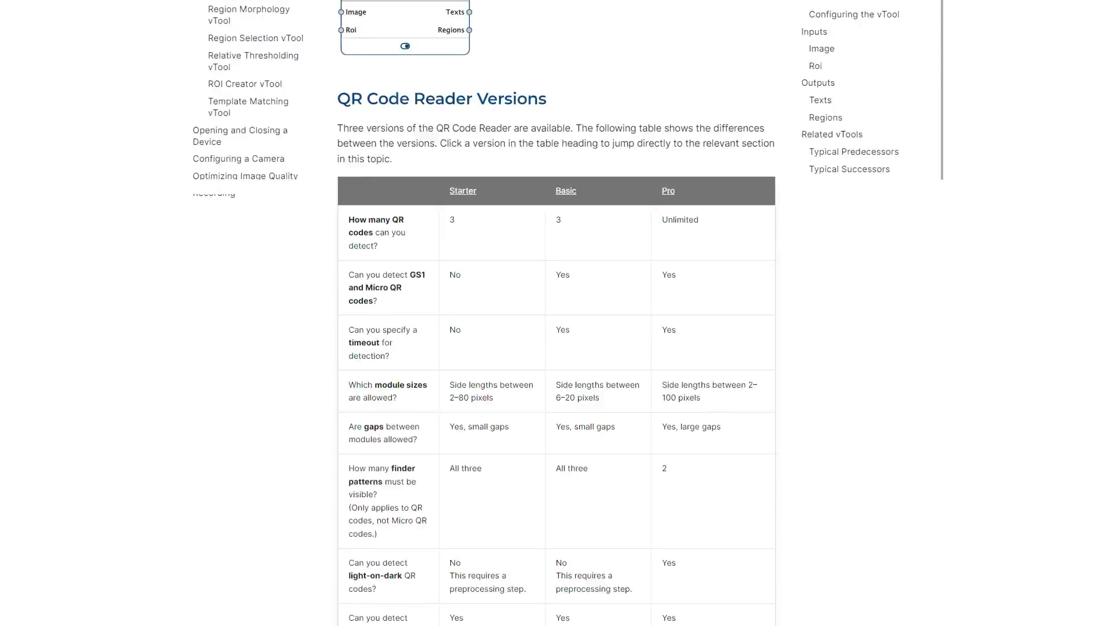
scroll(556, 313, down, 20)
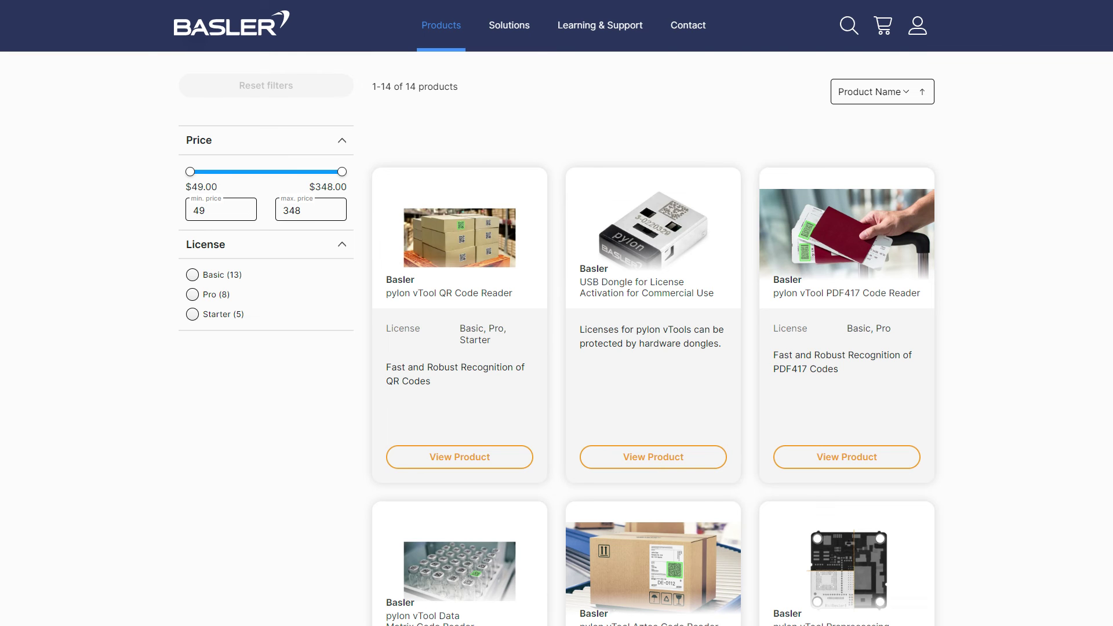
scroll(556, 342, down, 3)
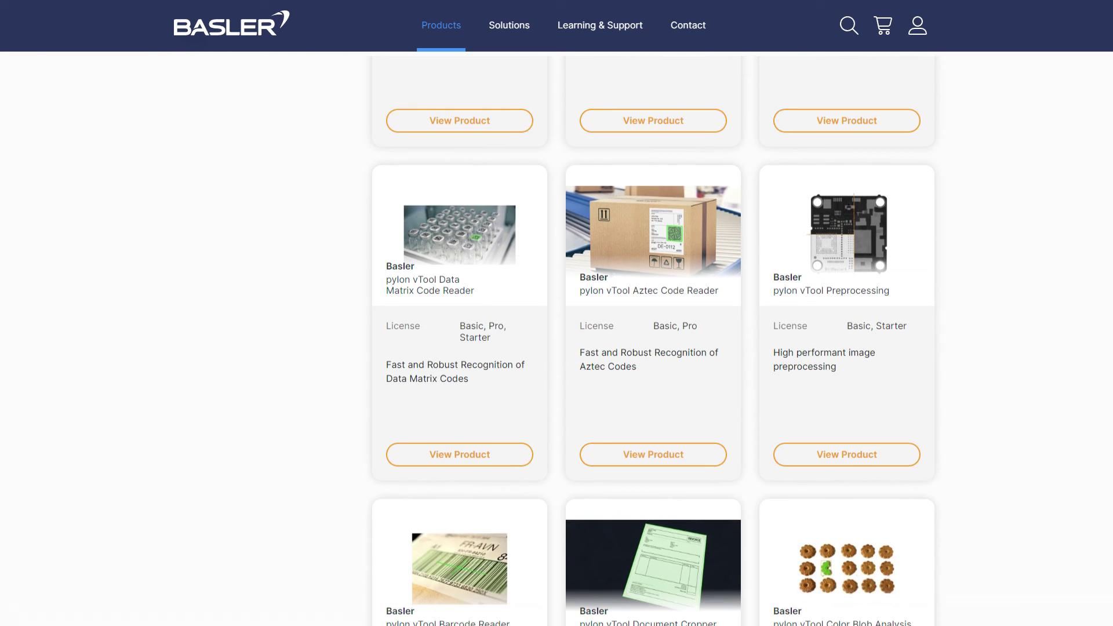
scroll(652, 339, down, 10)
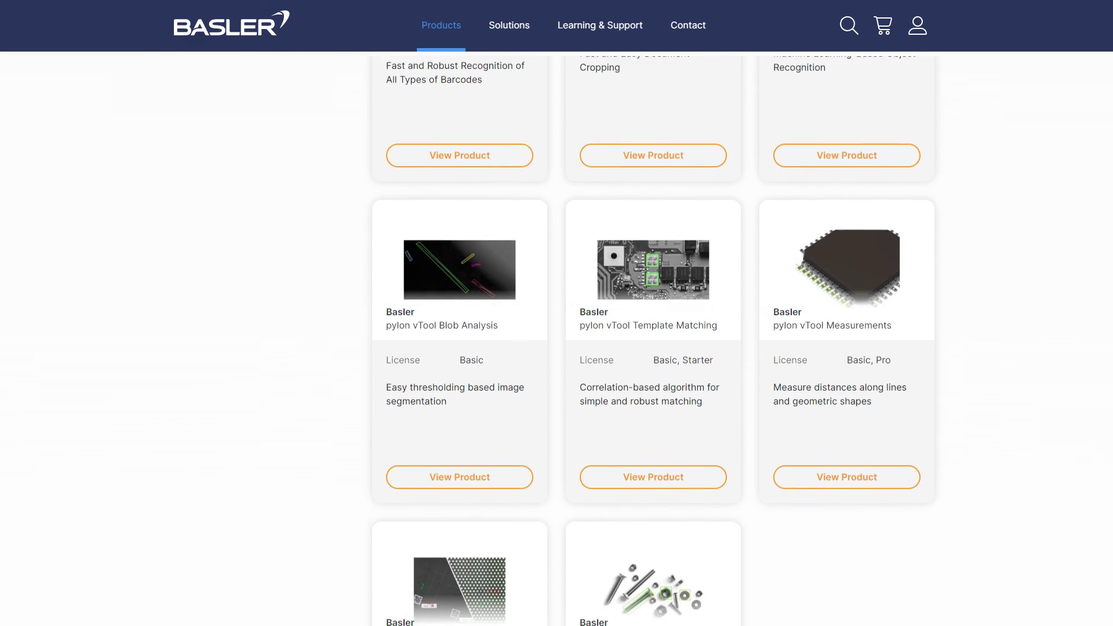
scroll(653, 339, down, 4)
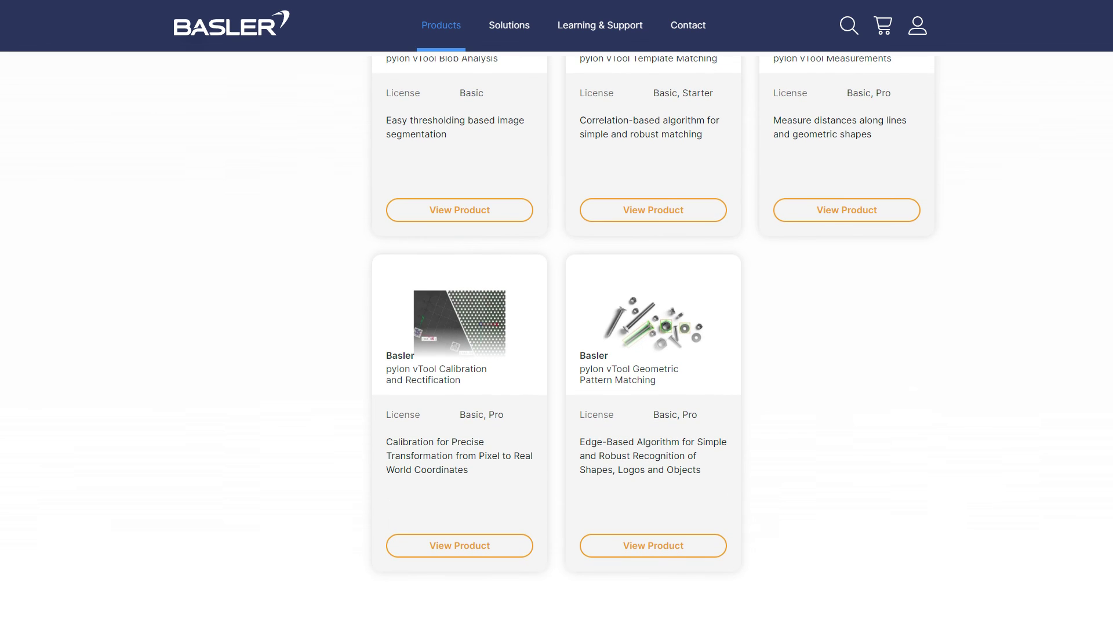